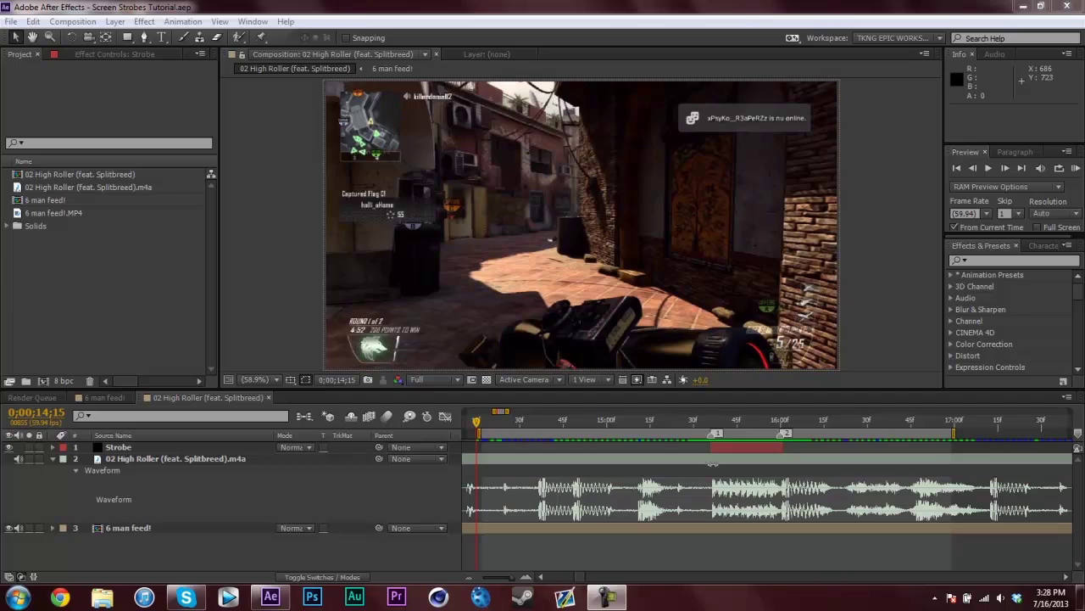
- Scrub and RAM-preview the gameplay footage through the strobe section to just past marker 2
left_click_drag(644, 426, 653, 427)
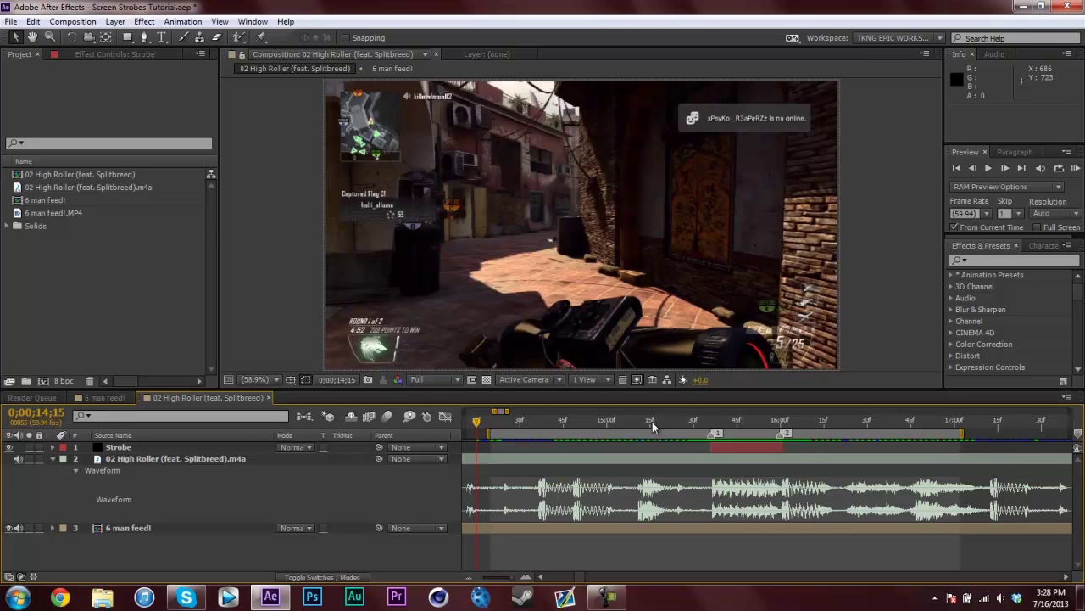
key("ctrl+z")
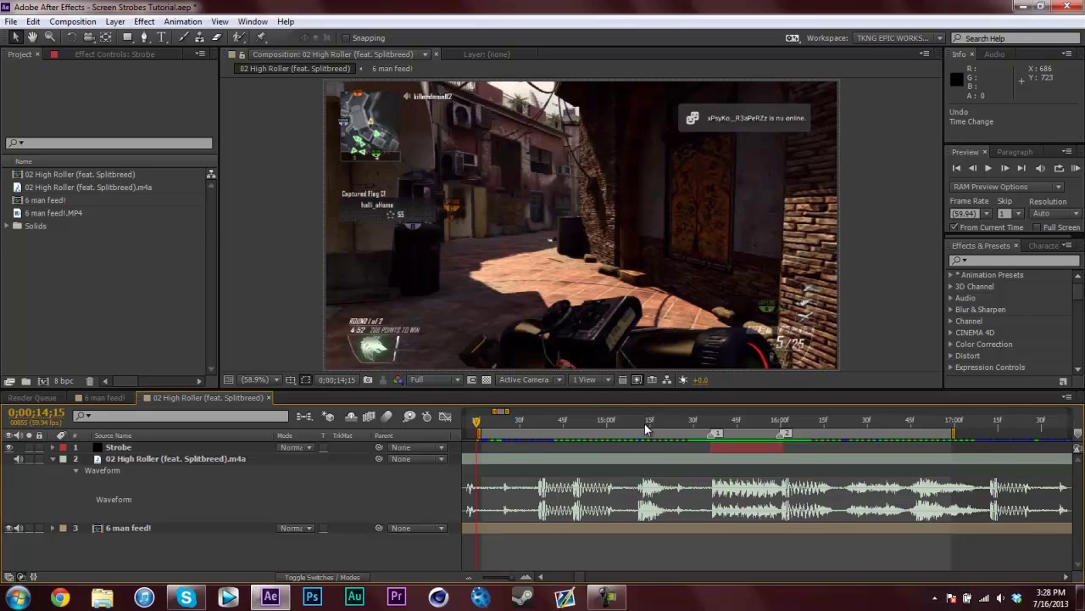
left_click_drag(644, 423, 816, 424)
left_click_drag(732, 435, 481, 424)
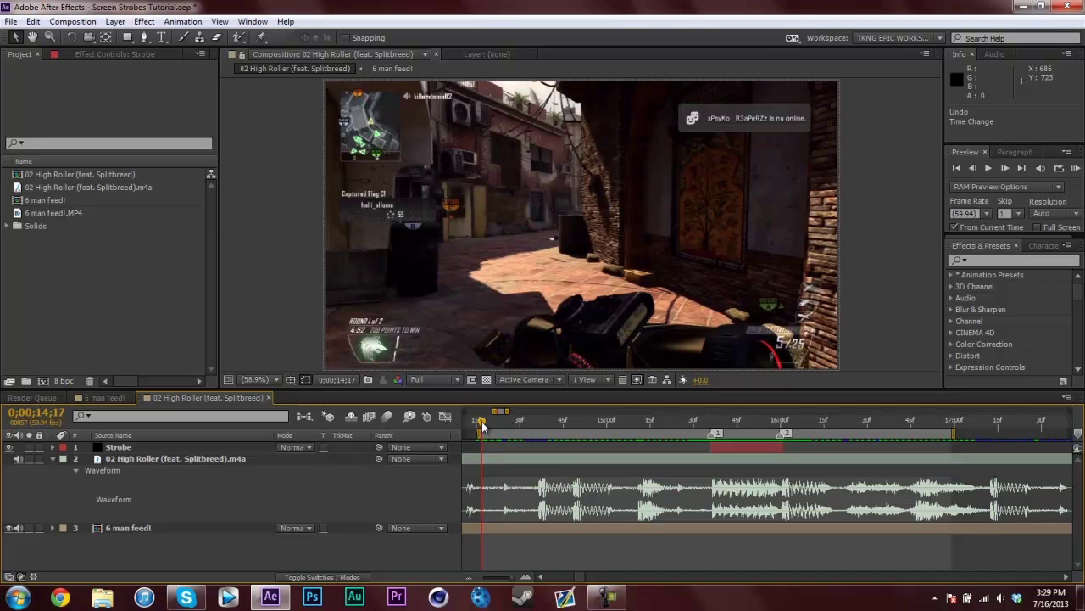
left_click_drag(481, 427, 538, 420)
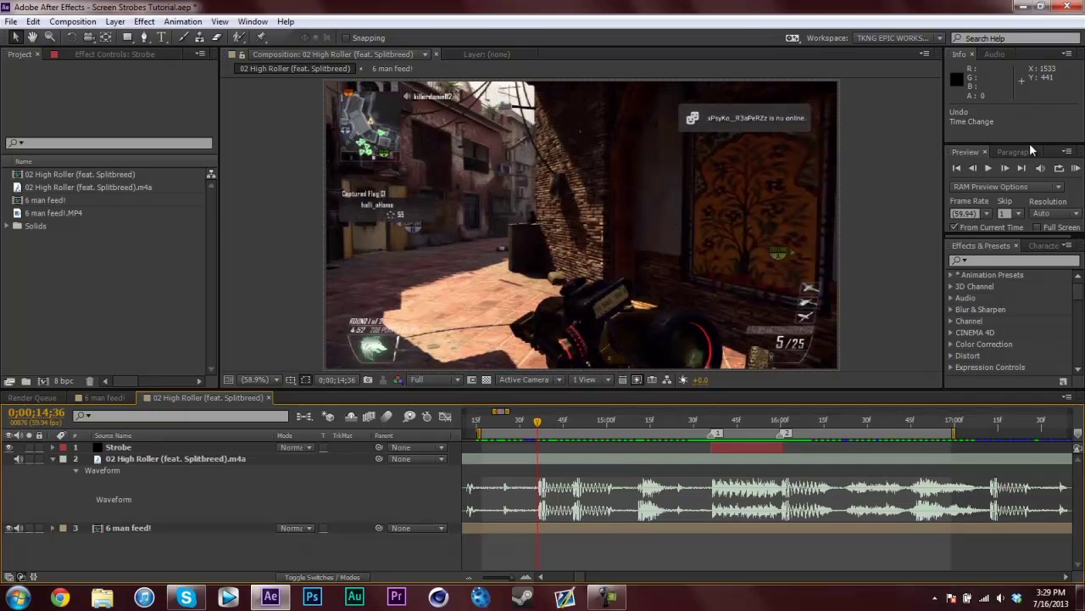
left_click(1076, 169)
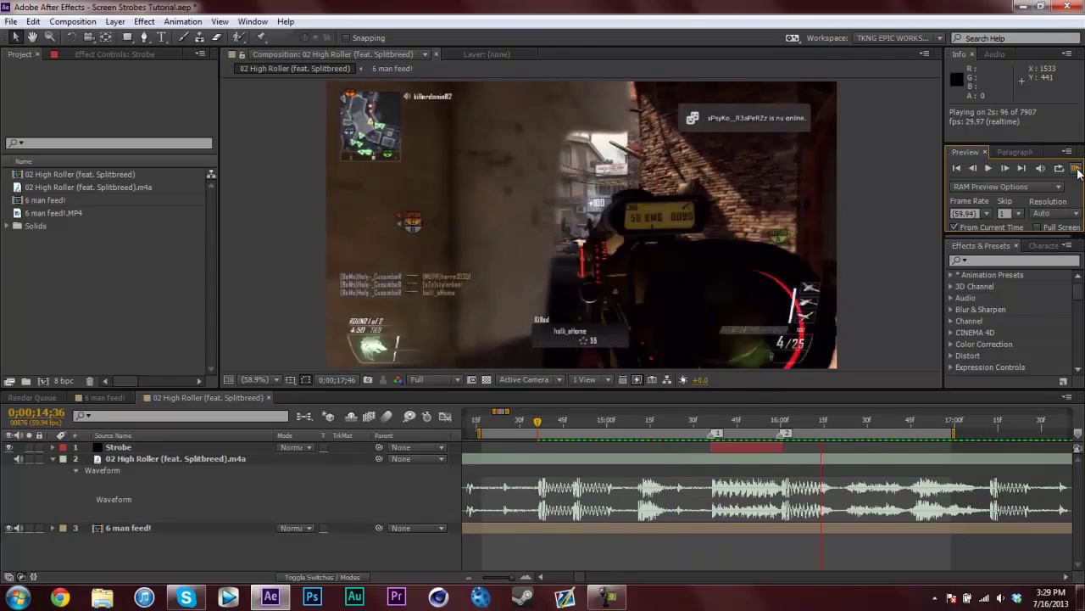
left_click(783, 463)
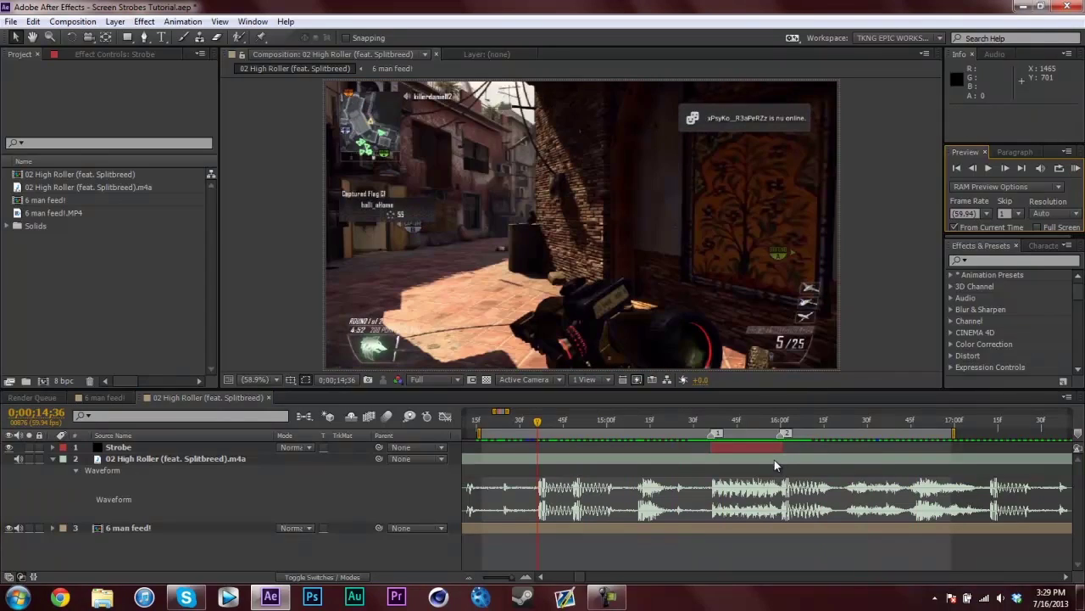
left_click_drag(688, 420, 761, 421)
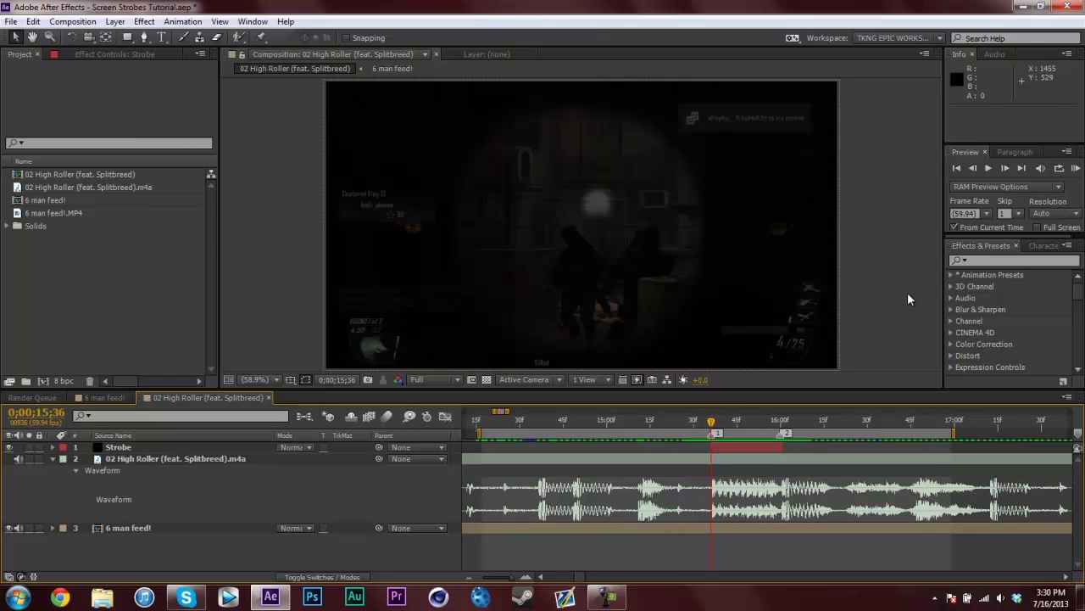
left_click_drag(728, 420, 819, 420)
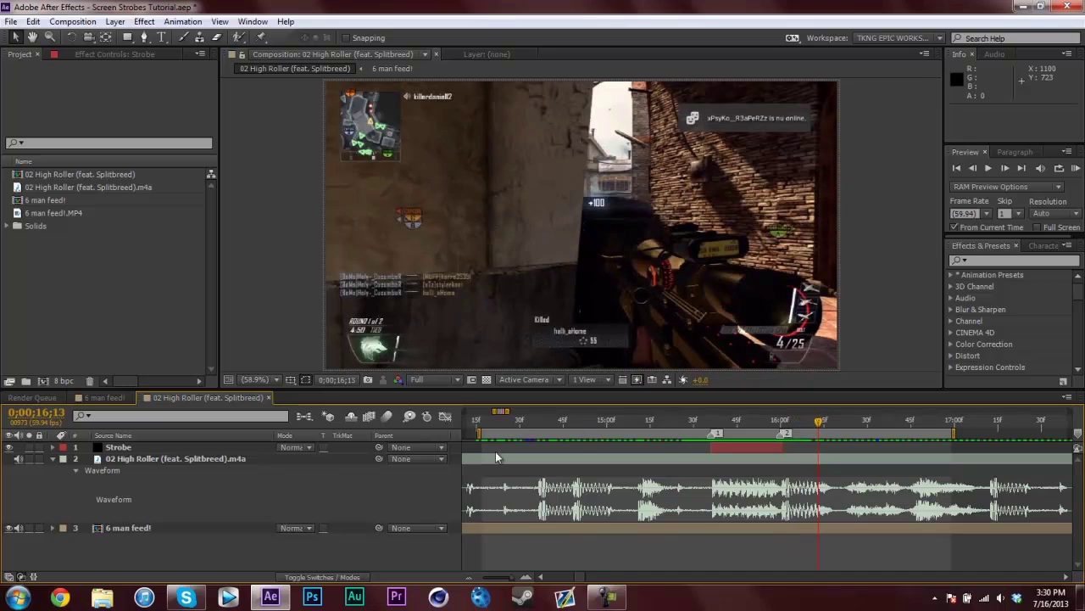
- Delete the Strobe layer, save the project, and remove the Solids folder from the Project panel
left_click(118, 447)
key("Delete")
key("ctrl+s")
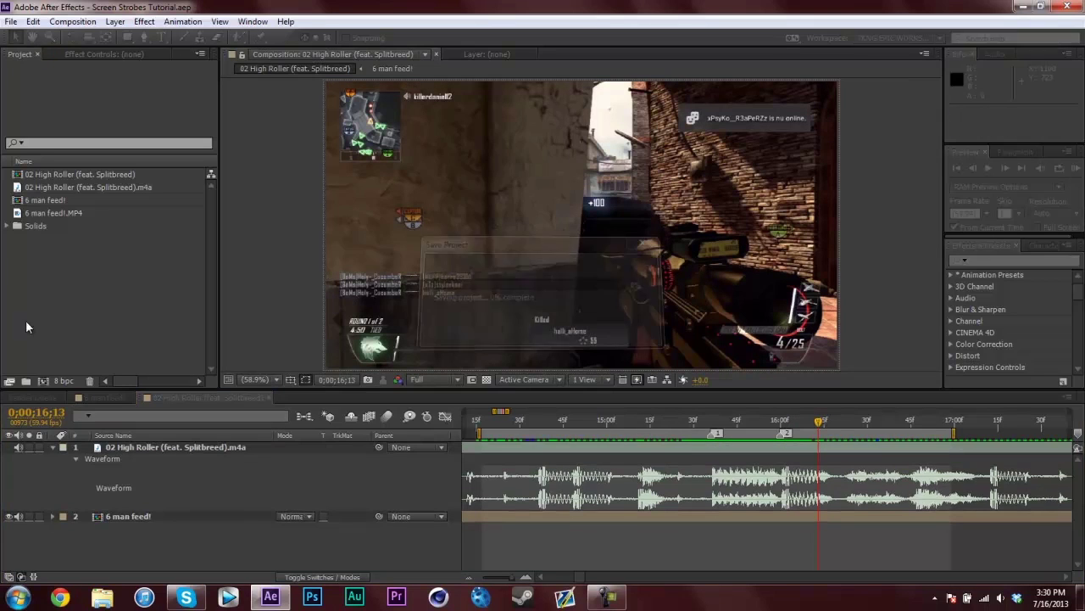
left_click(32, 227)
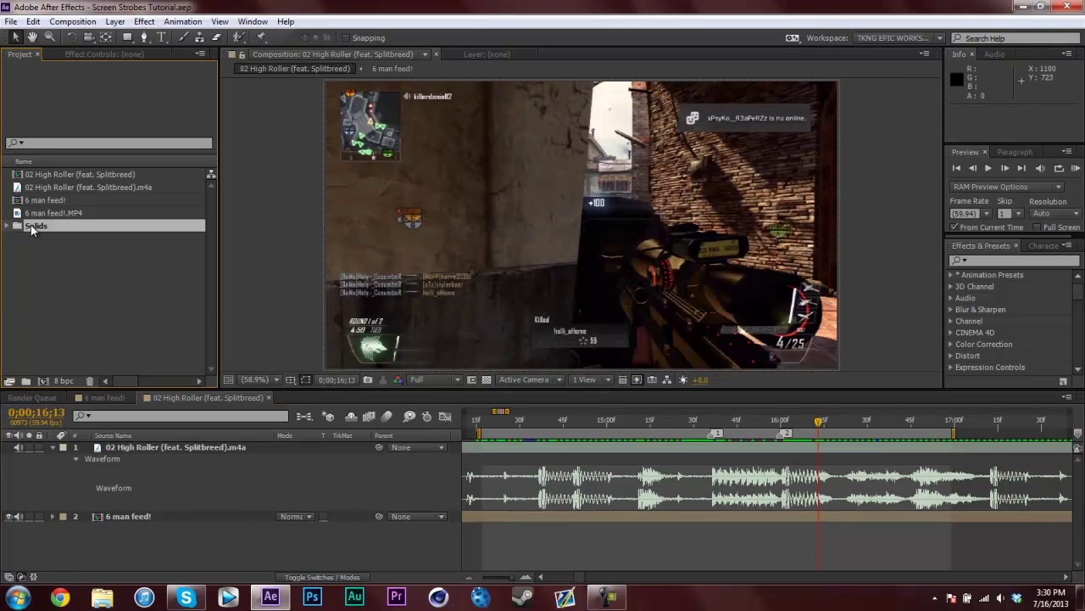
key("Delete")
key("Return")
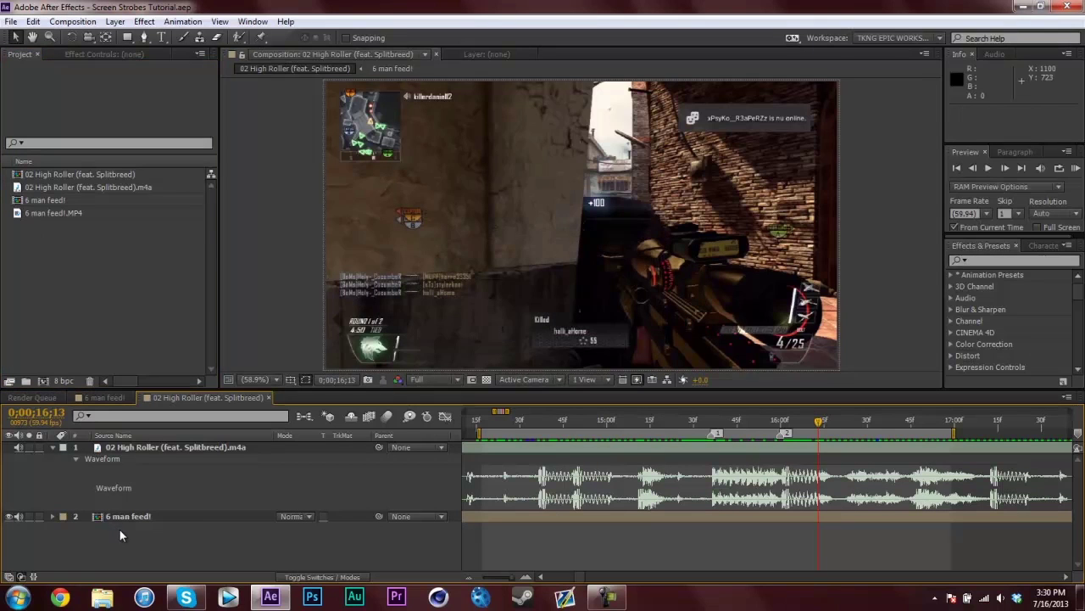
- Replay the composition from marker 1 and stop with the time at 15;30
key("2")
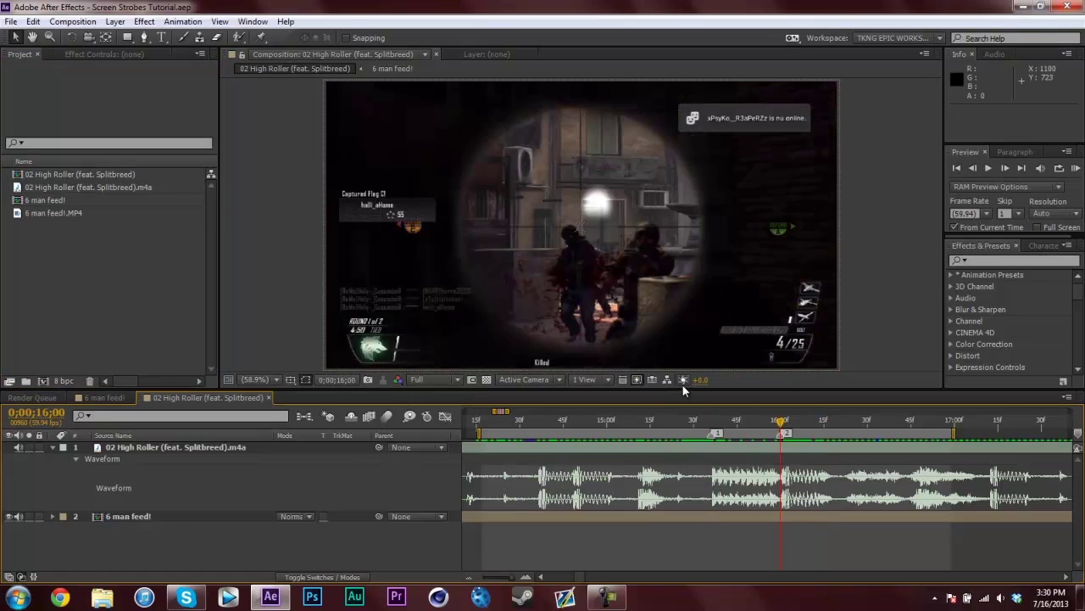
key("1")
key("space")
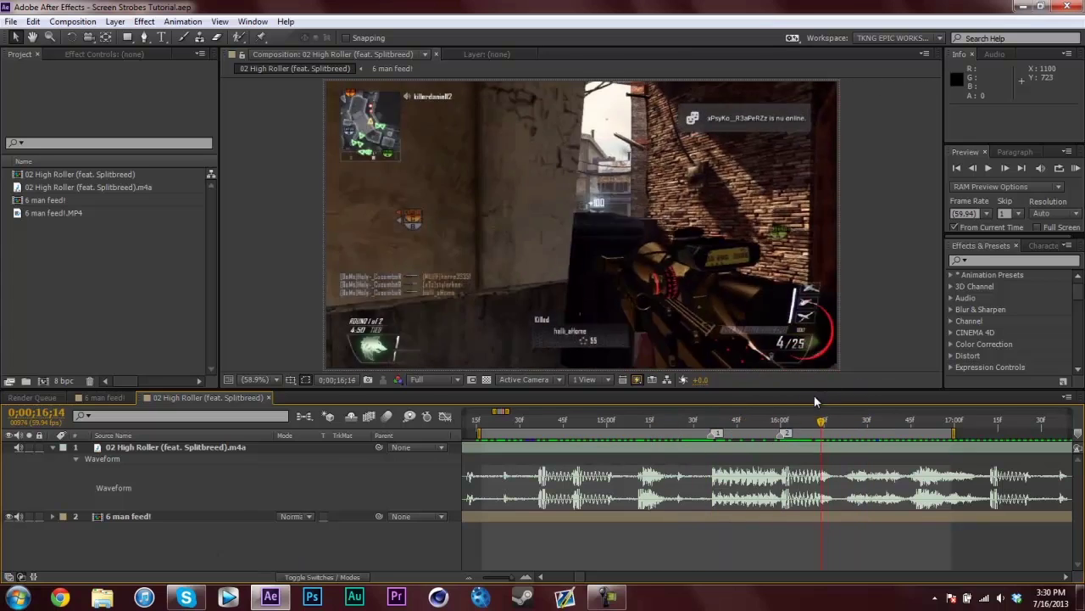
left_click(694, 420)
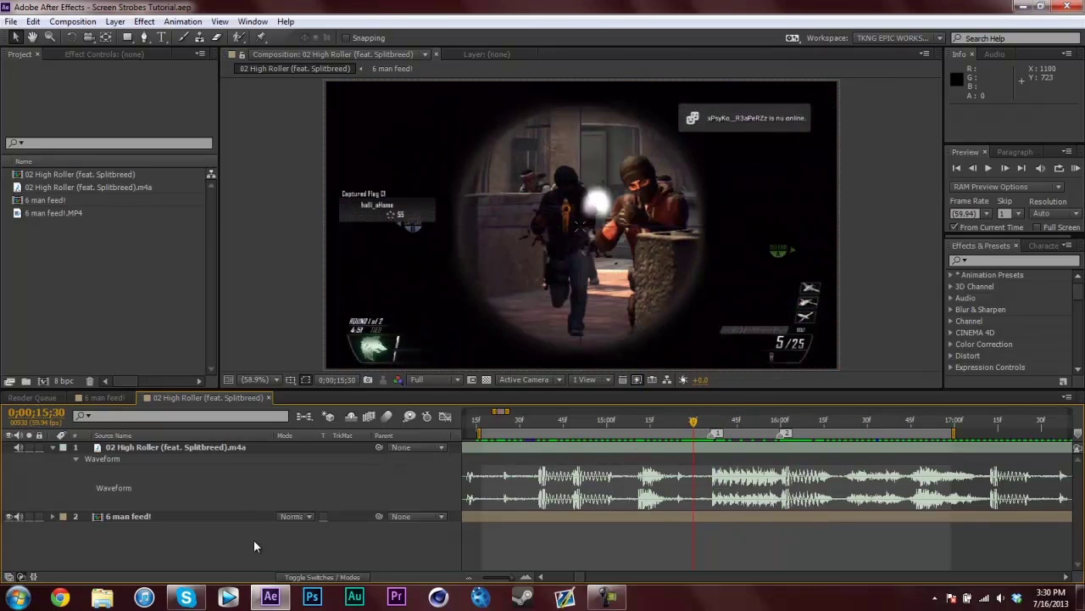
key("ctrl+y")
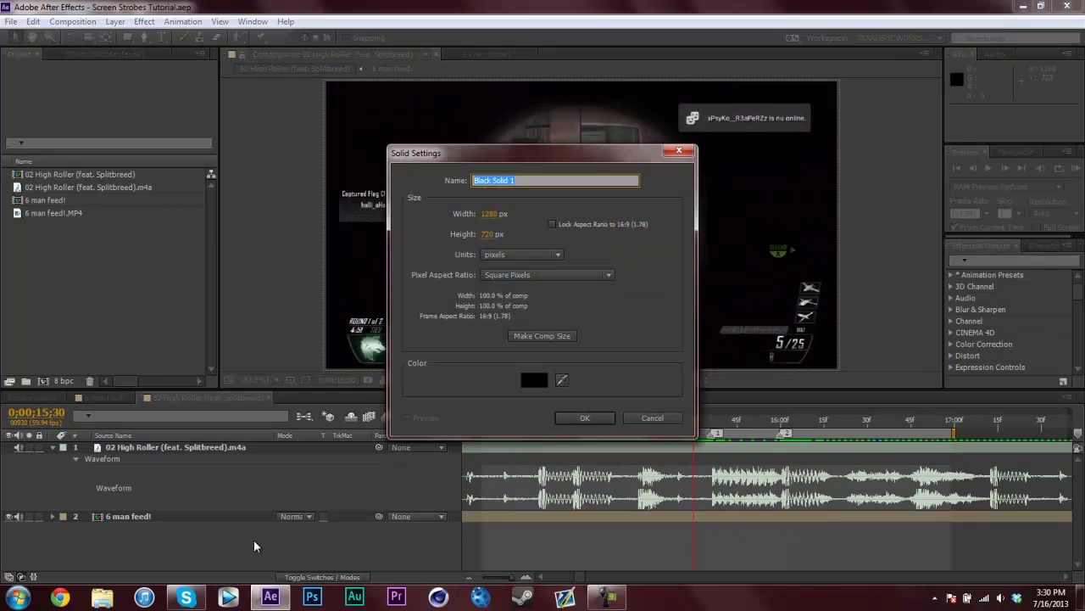
- Create a black composition-sized 1280×720 solid named 'Strobe'
type("Strobe")
left_click(547, 340)
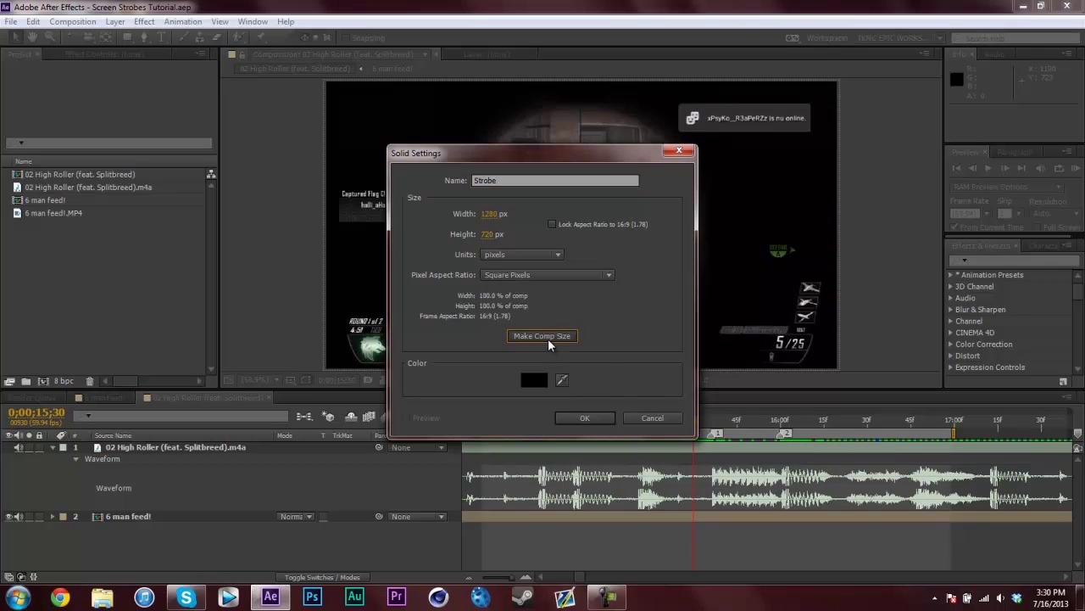
left_click(527, 375)
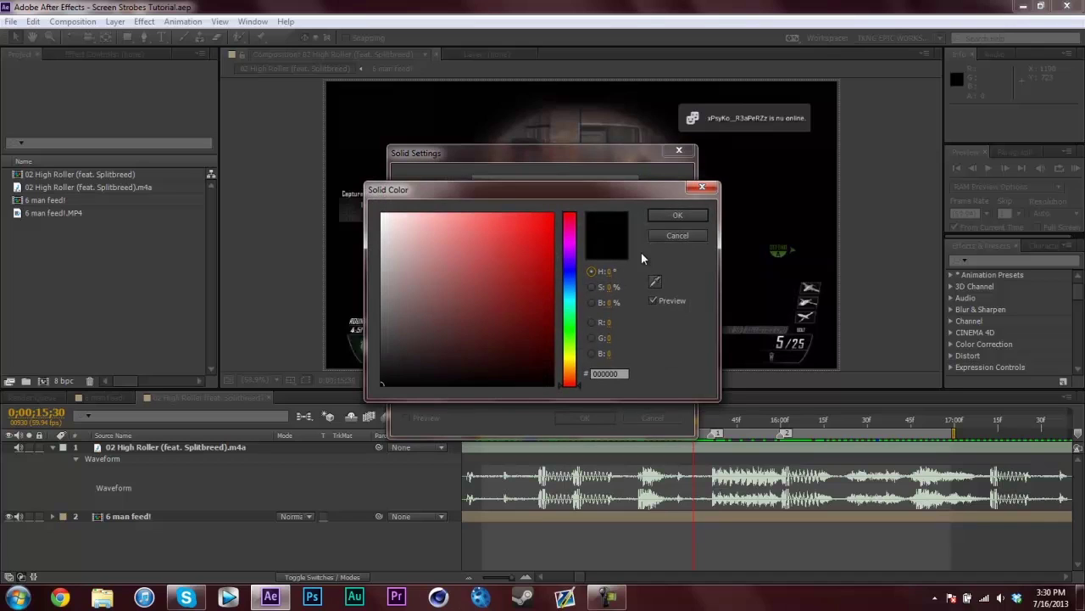
left_click(680, 213)
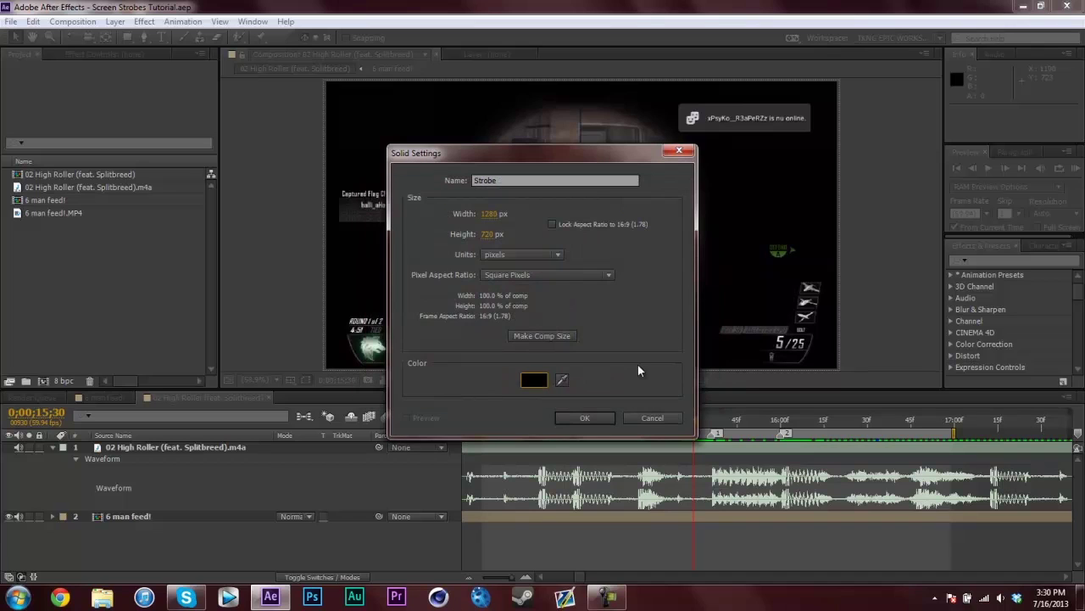
left_click(582, 418)
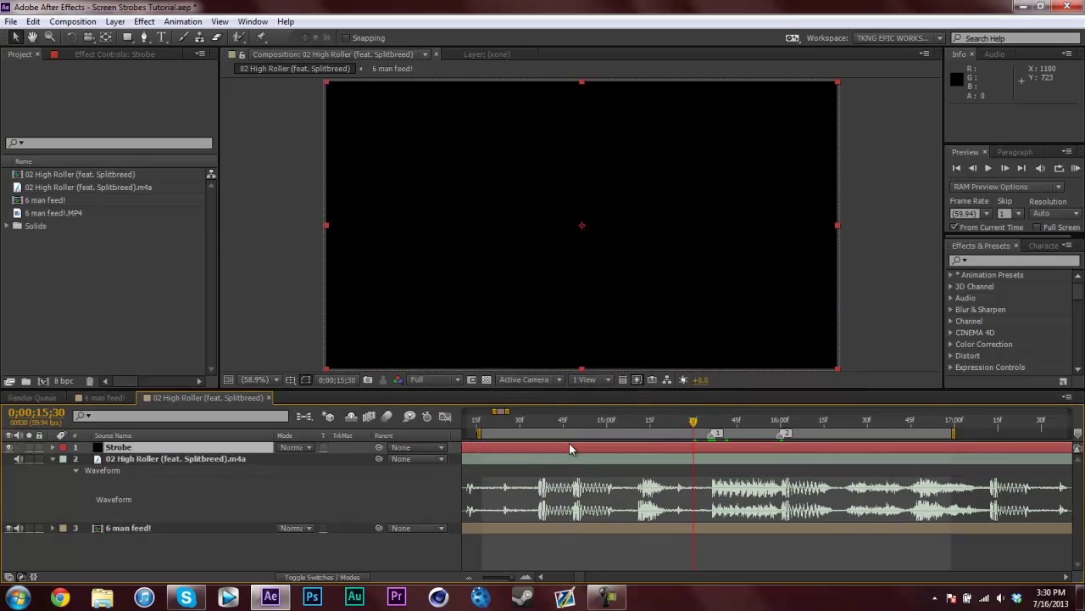
- Trim the Strobe layer to span only marker 1 to marker 2
key("Page_Down")
key("Page_Down")
key("Page_Down")
key("Page_Down")
key("Page_Down")
key("Page_Down")
key("alt+bracketleft")
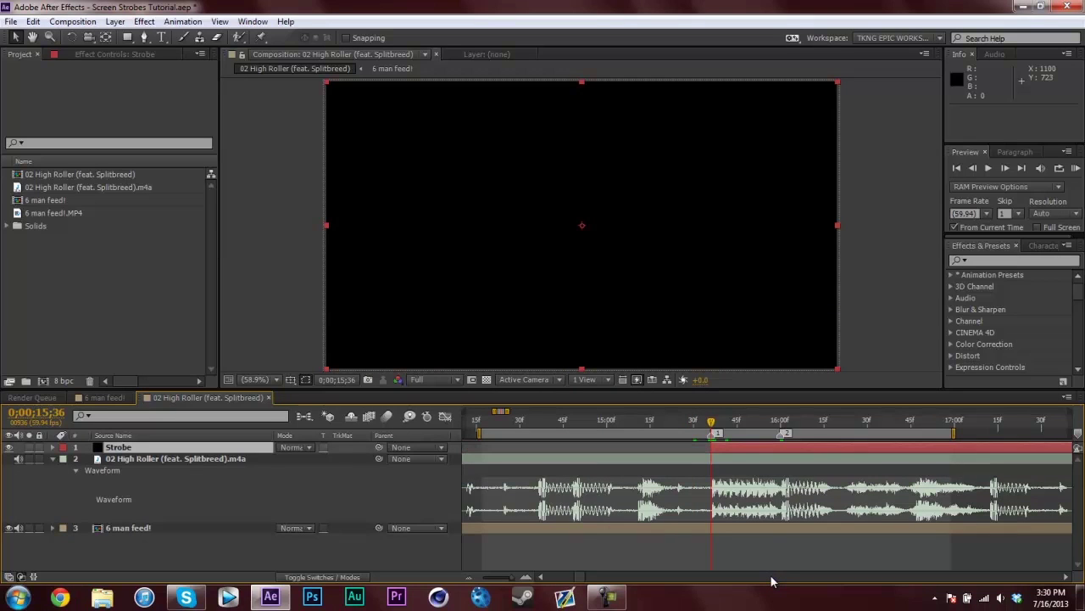
key("k")
key("alt+bracketright")
- Put the time on marker 1 at 15;36 and reveal the Strobe layer's Opacity
key("j")
key("k")
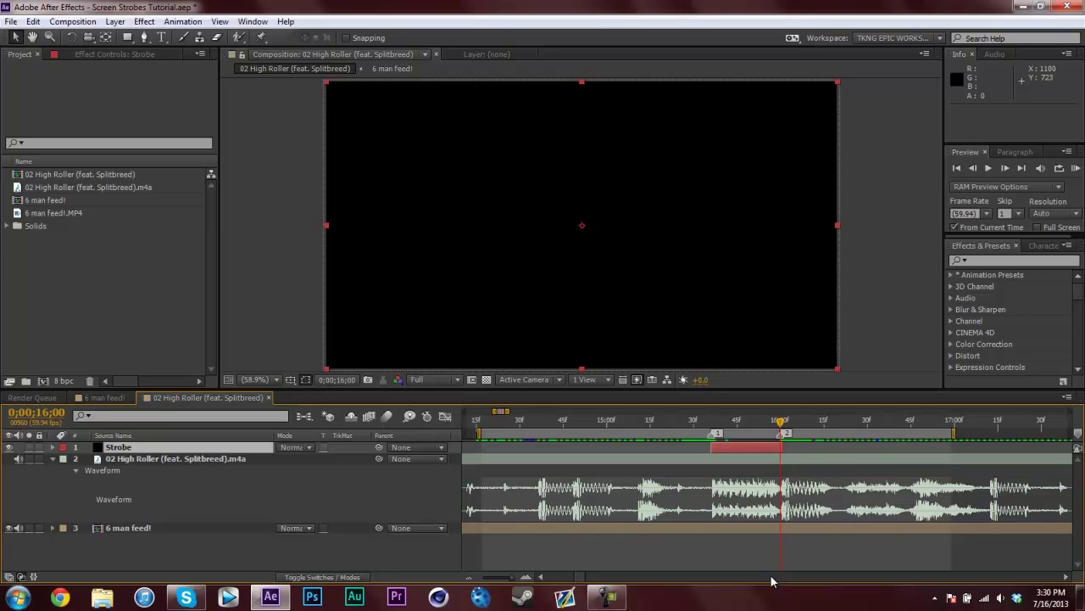
left_click(754, 428)
mouse_move(750, 428)
left_mouse_down()
mouse_move(700, 428)
mouse_move(729, 428)
left_mouse_up()
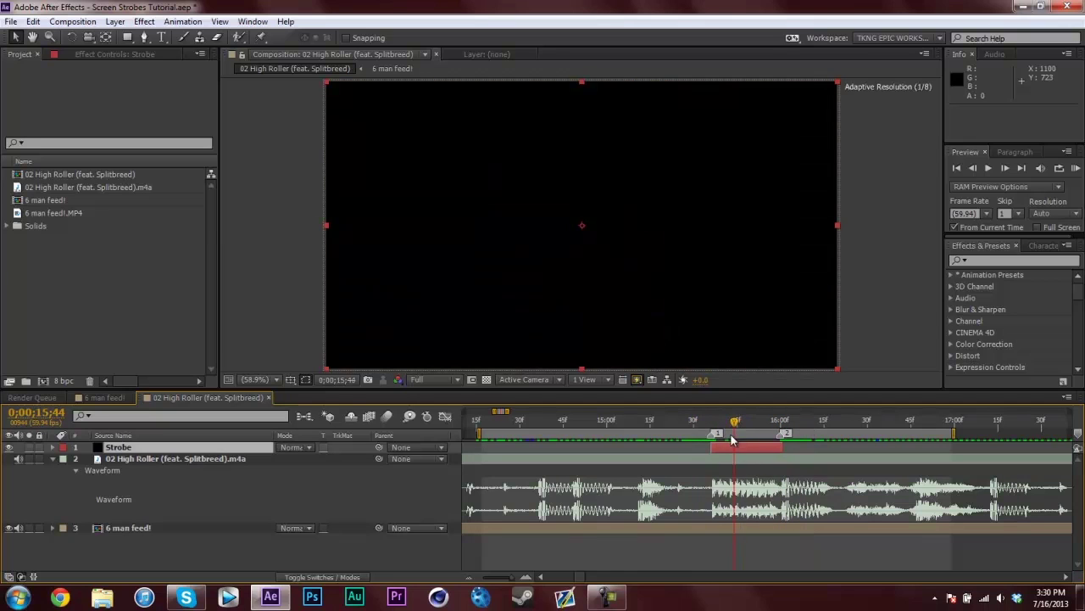
key("j")
key("t")
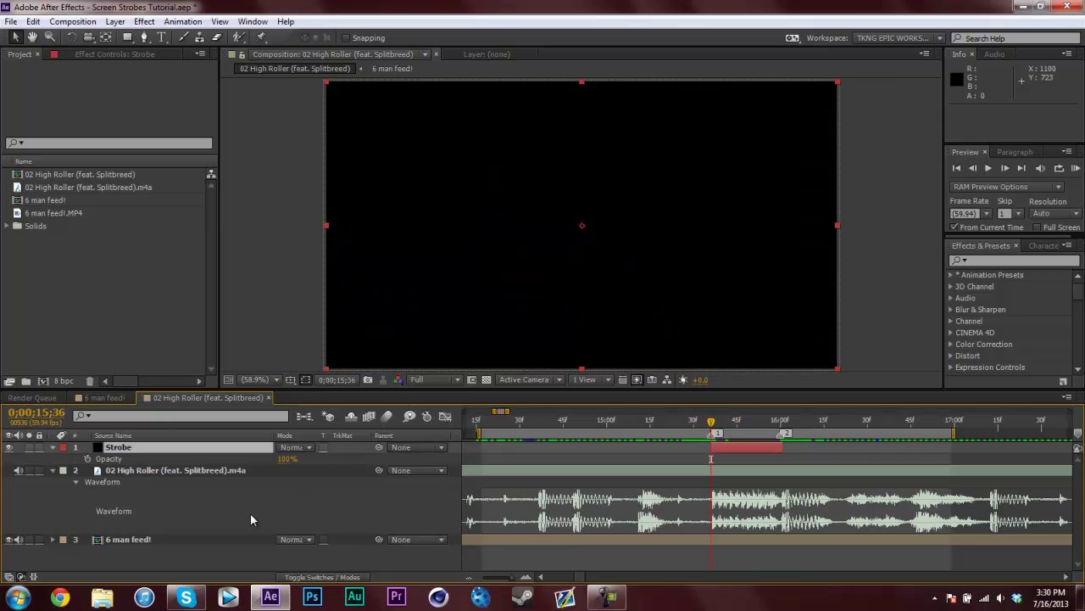
- Lower the Strobe layer's opacity to 75% and zoom the timeline in
left_click(288, 458)
type("80")
key("Return")
left_click_drag(287, 464, 284, 462)
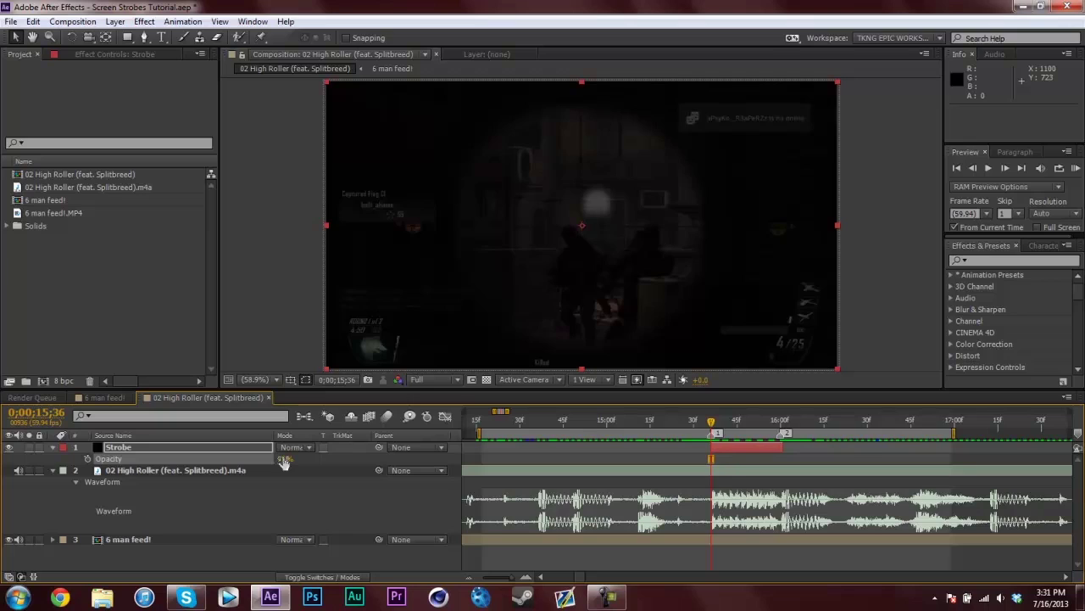
key("equal")
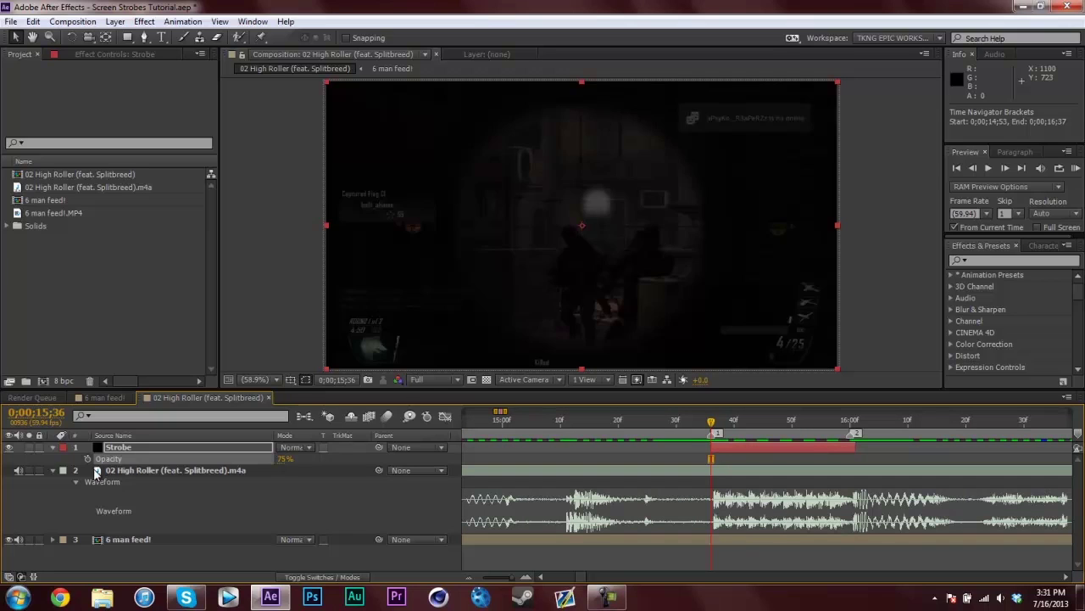
- Keyframe Strobe opacity at 75% on 15;36–15;37 and 0% on 15;38–15;39
left_click(87, 459)
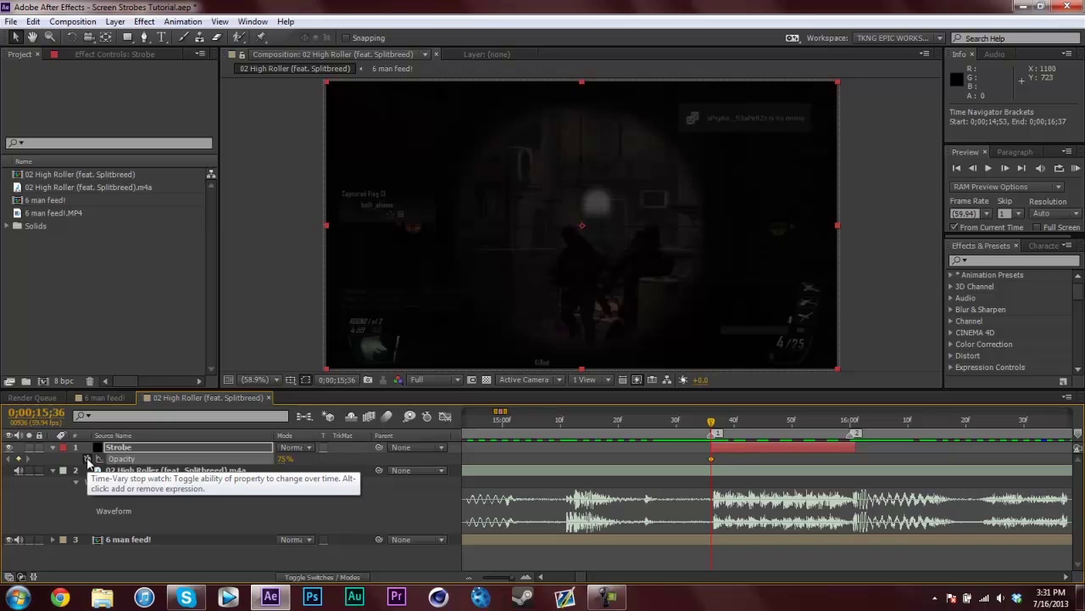
key("Page_Down")
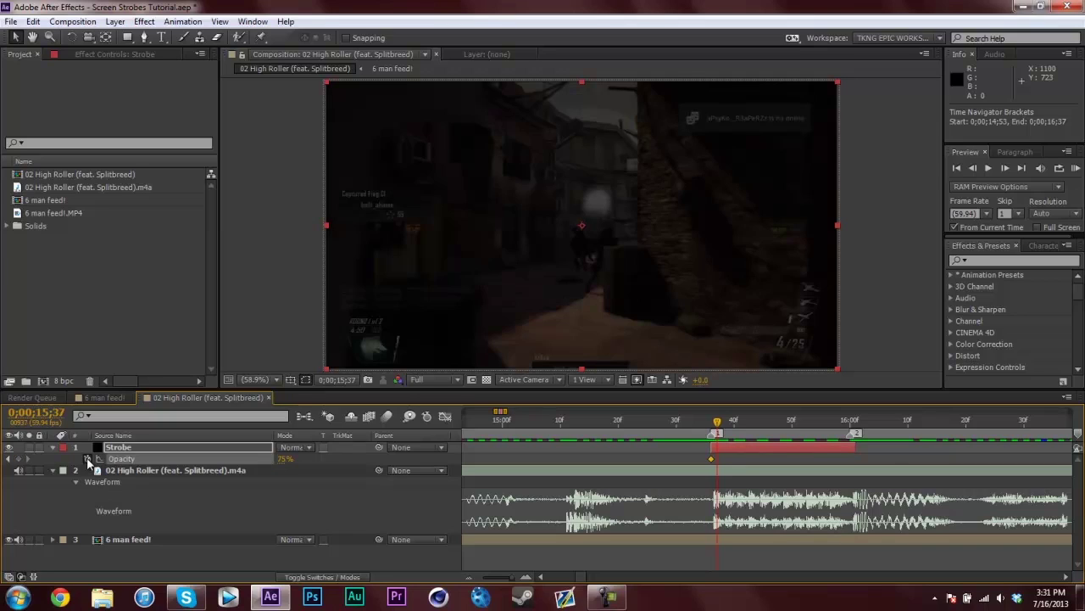
left_click(19, 459)
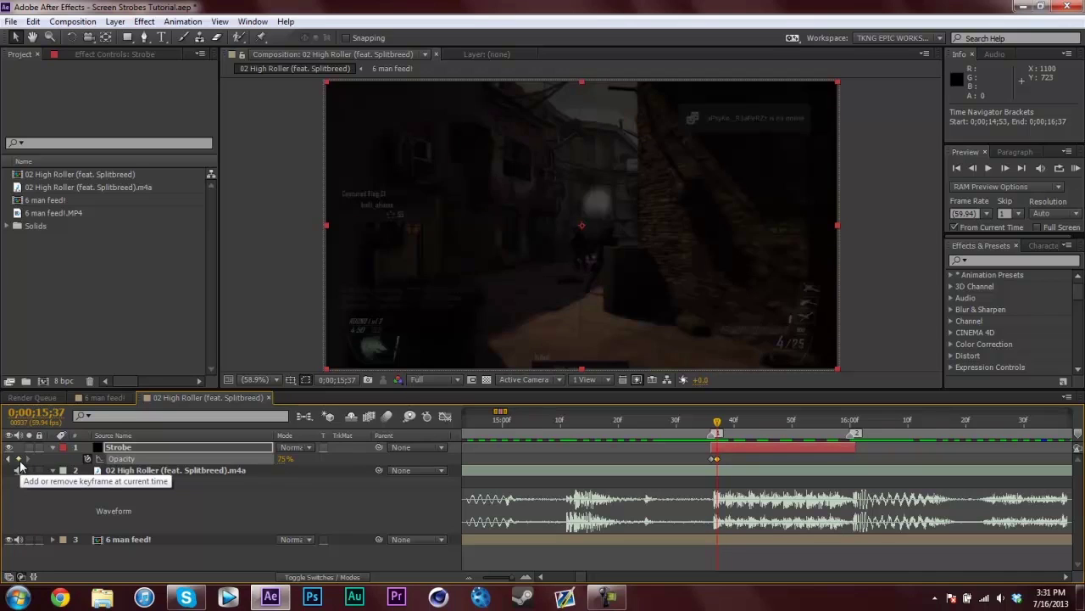
key("Page_Down")
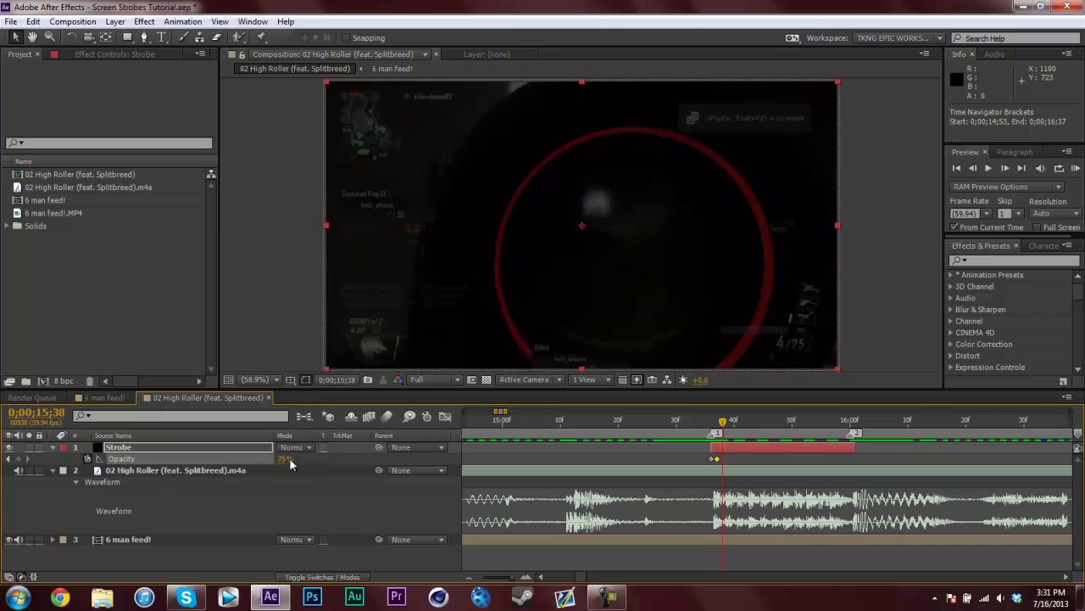
left_click_drag(290, 463, 2, 481)
key("Page_Down")
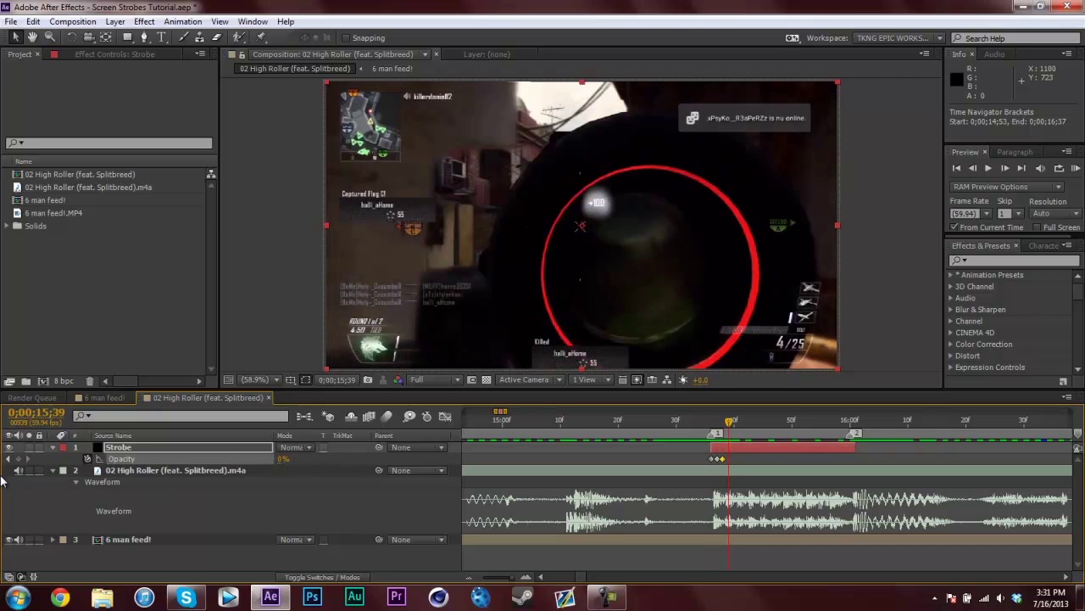
left_click(19, 458)
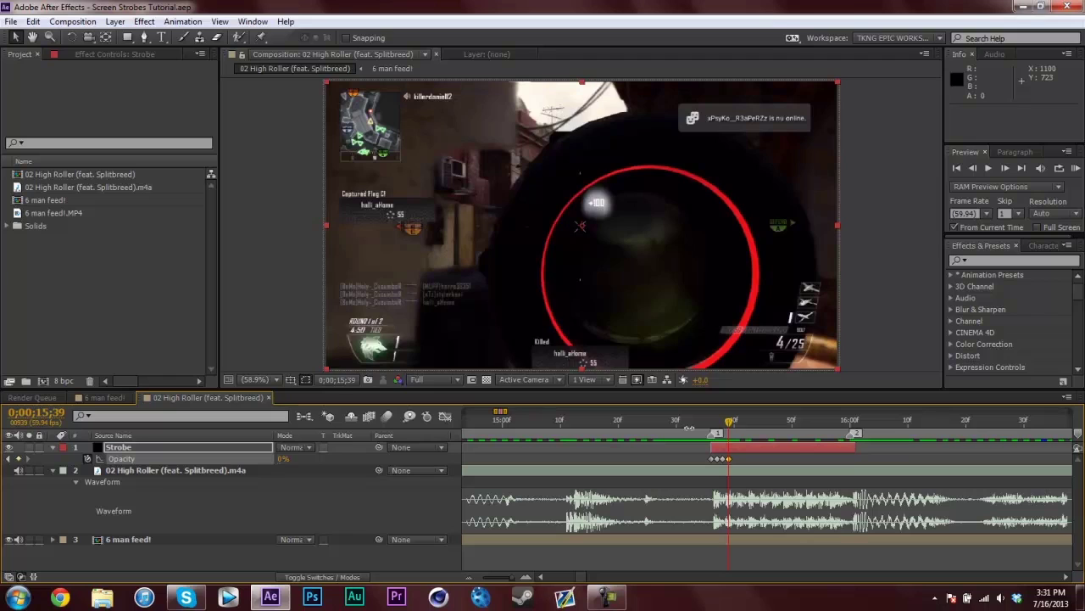
- Add a 75% opacity keyframe at 15;40 and select all the opacity keyframes
key("Page_Down")
left_click(283, 458)
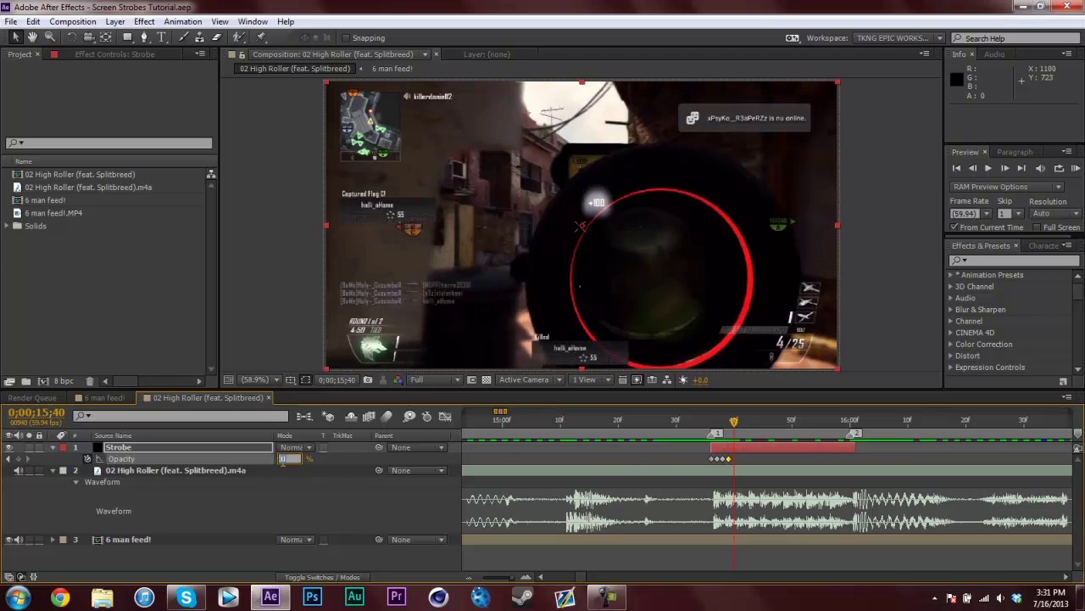
type("75")
key("Return")
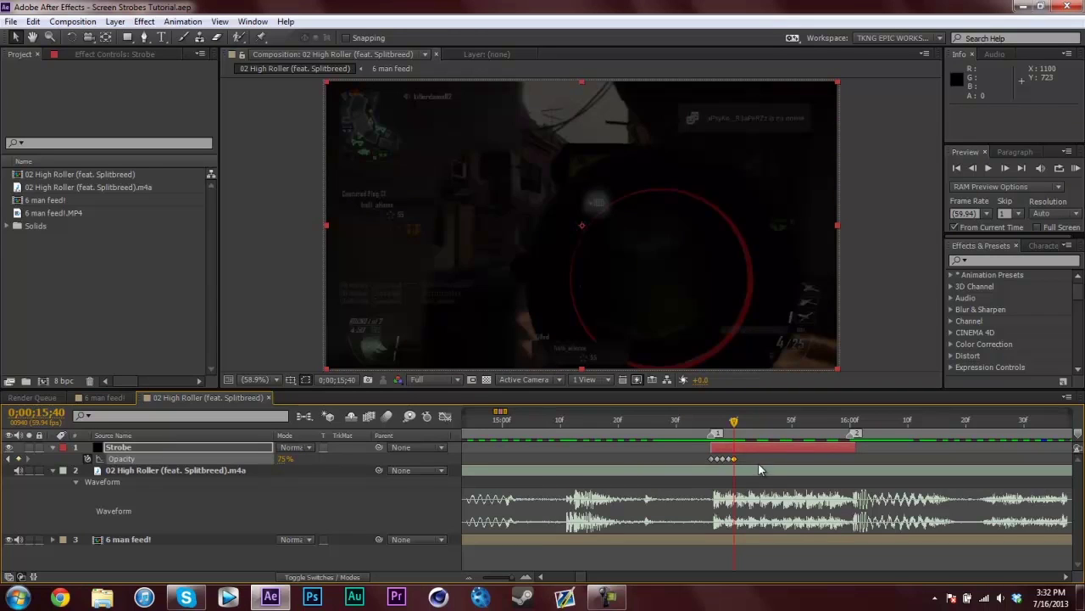
left_click_drag(763, 476, 641, 454)
- Add a loopOut(type = "cycle", numKeyframes = 0) expression to Strobe Opacity, check the loop, and collapse the layer
left_click(88, 458, "alt")
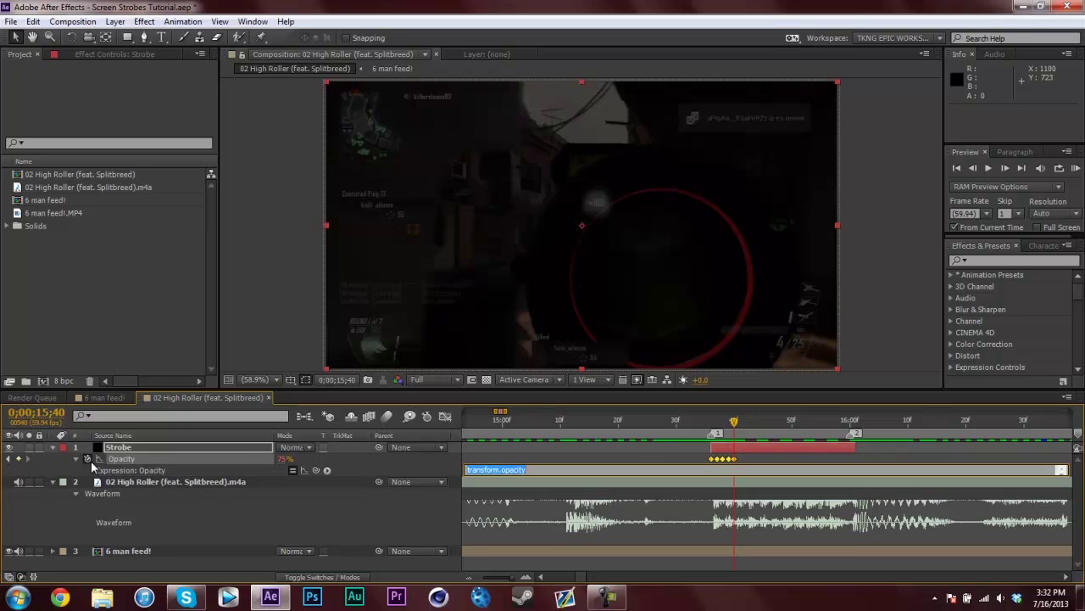
left_click(328, 470)
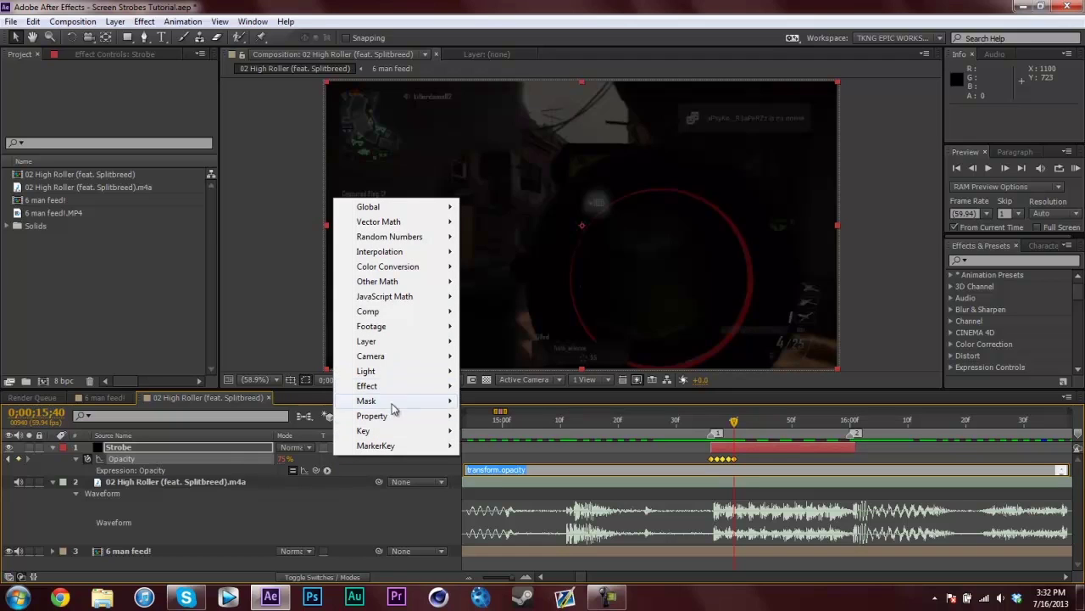
mouse_move(395, 424)
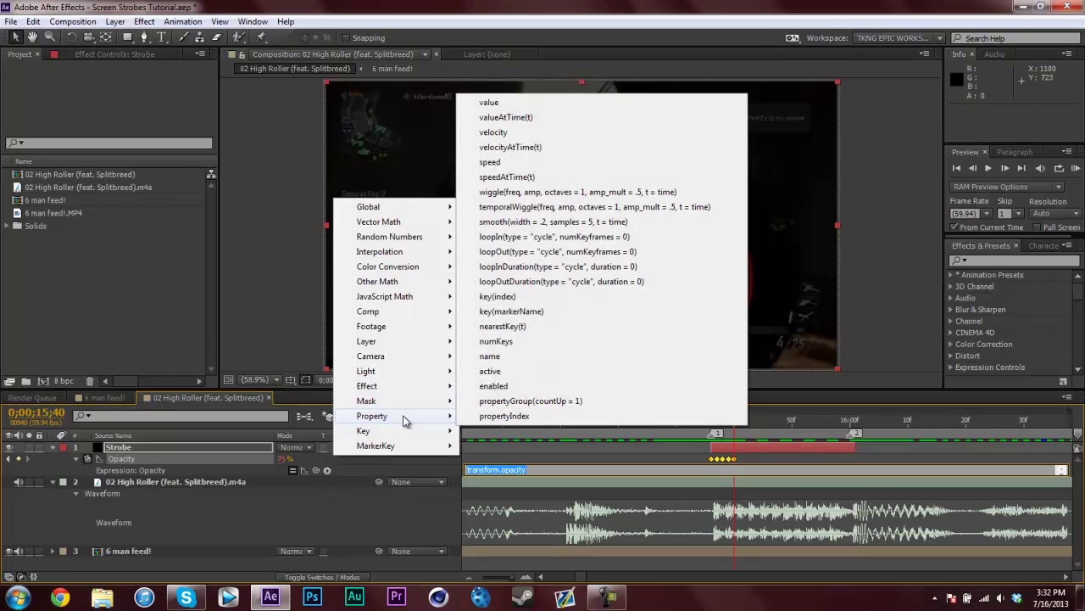
left_click(570, 251)
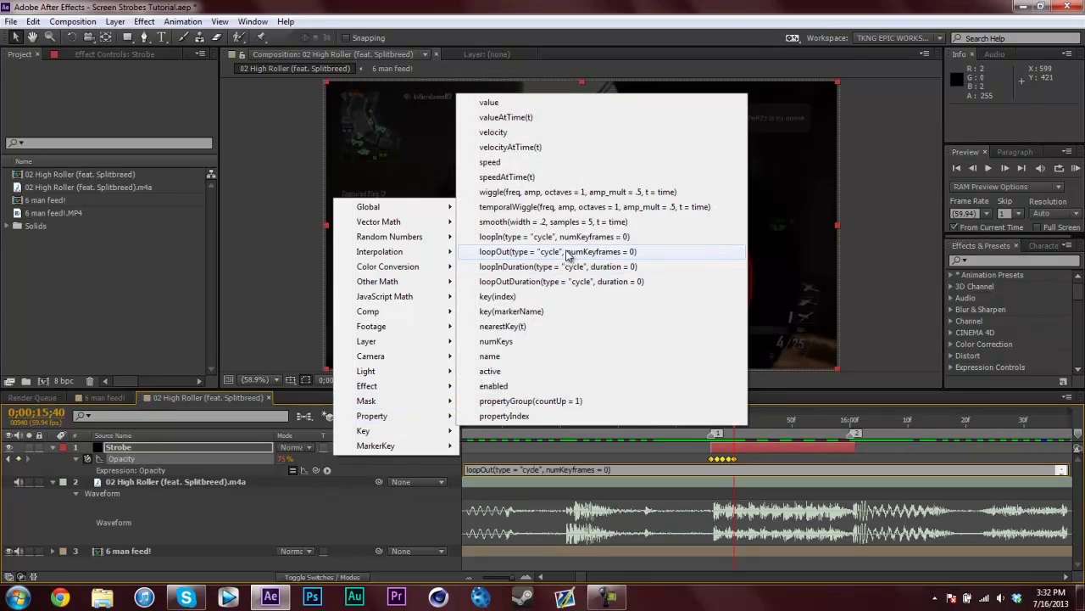
left_click(644, 455)
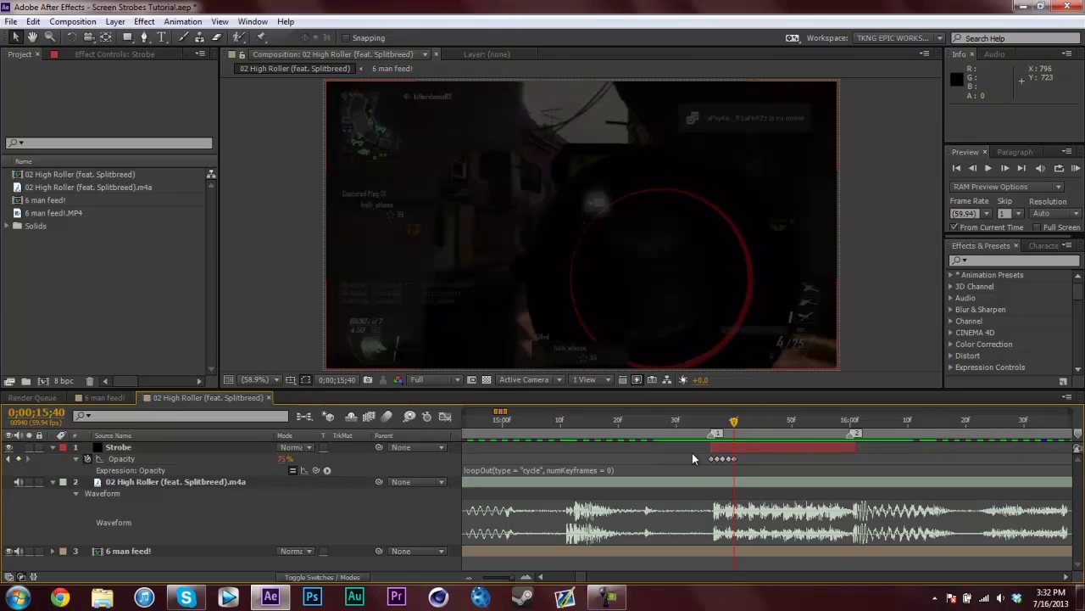
left_click_drag(721, 439, 781, 462)
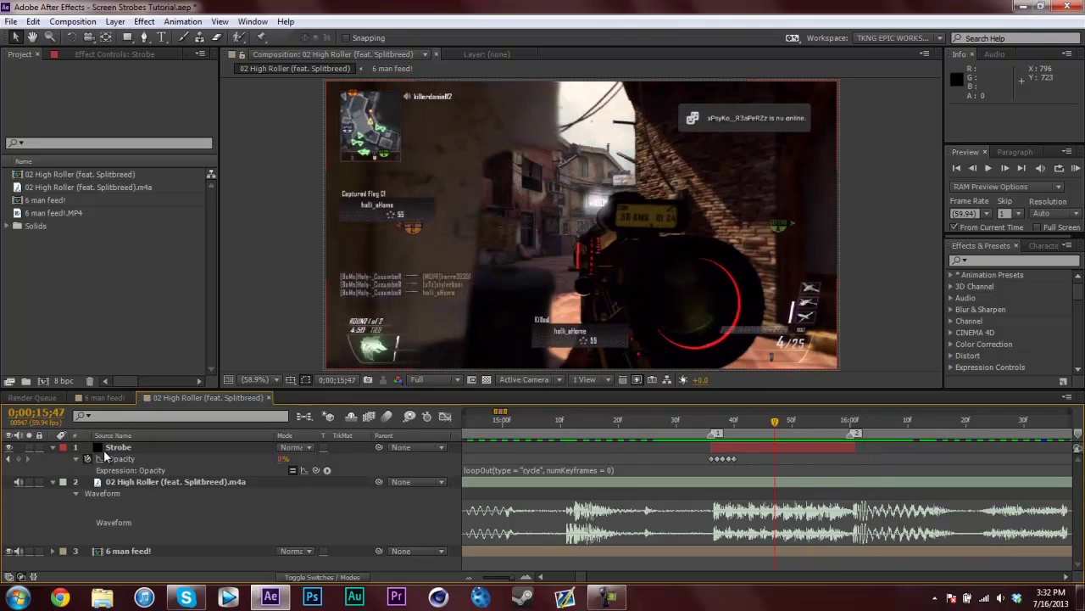
left_click(53, 447)
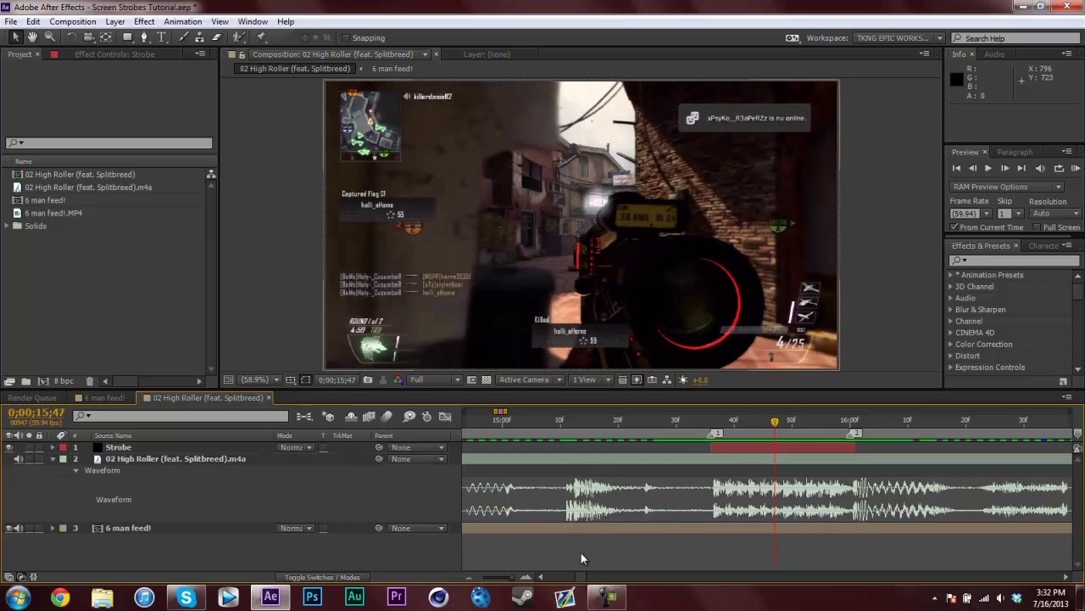
left_click_drag(712, 421, 893, 395)
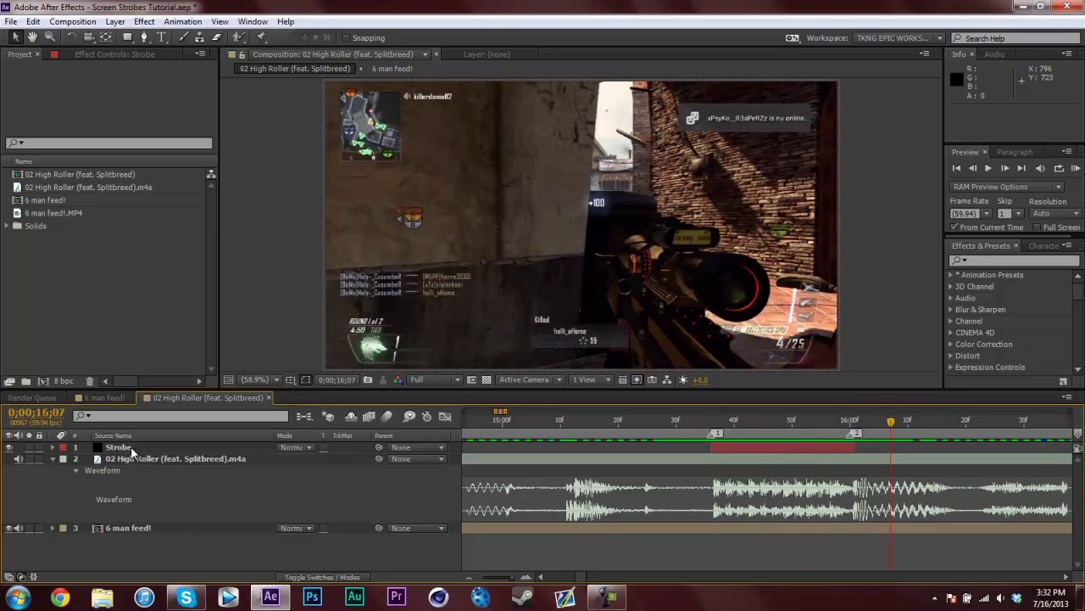
left_click_drag(695, 415, 936, 391)
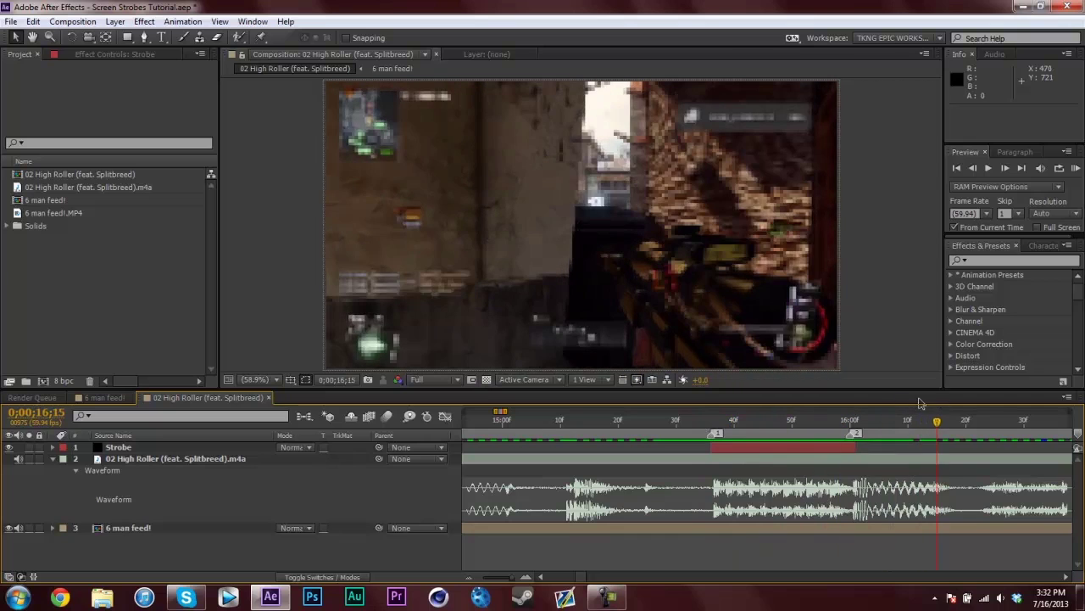